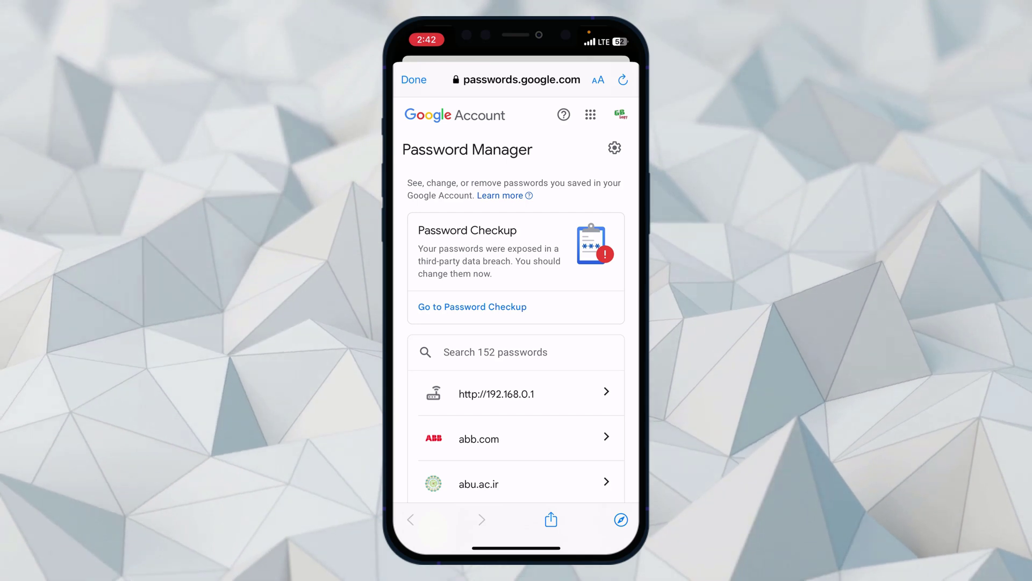
- Search for 'Fac', open the facebook.com entry, and reveal its saved password
left_click(495, 352)
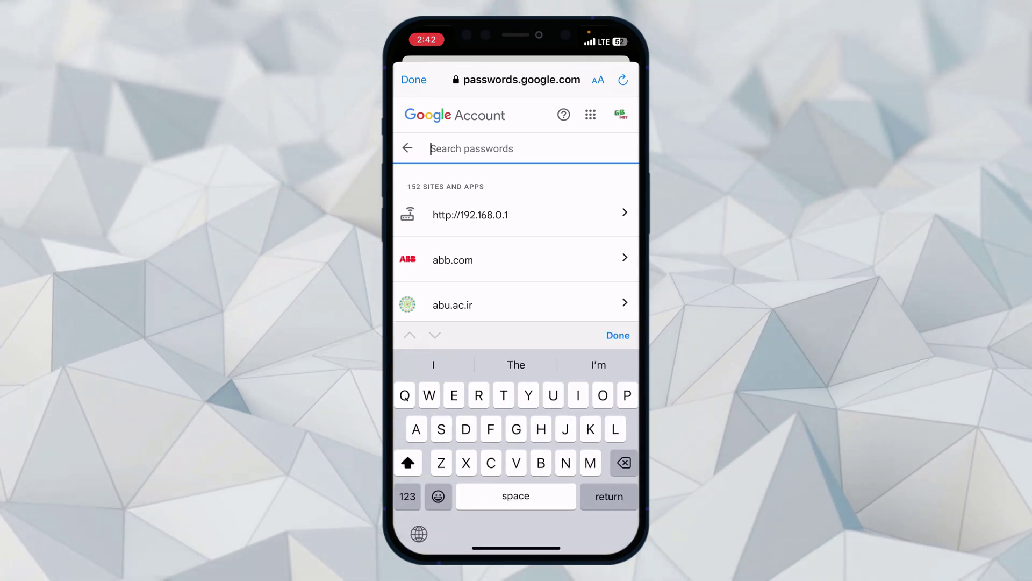
type("Fac")
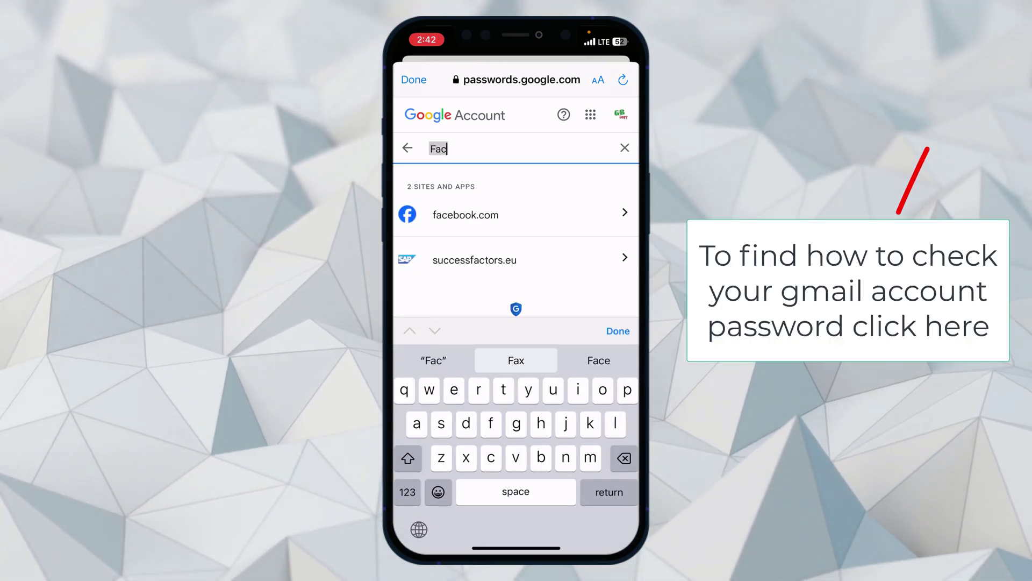
left_click(464, 215)
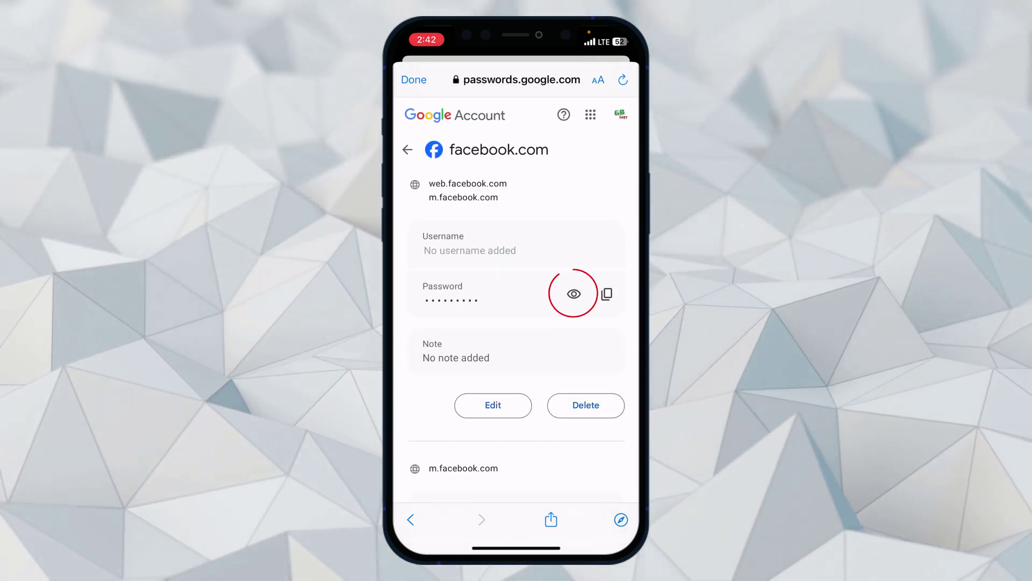
left_click(573, 294)
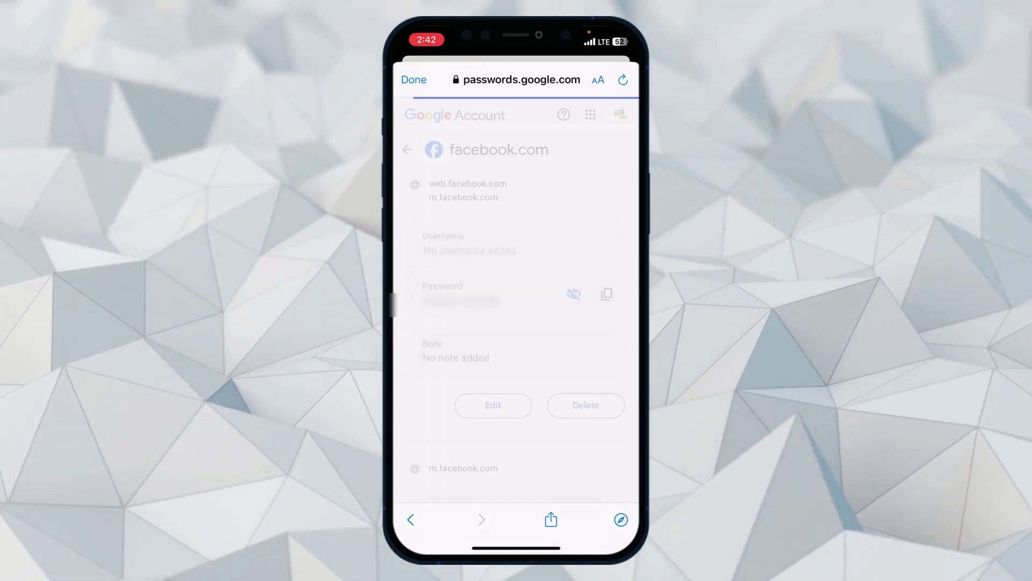
- Search saved passwords for 'Inst' and reveal the instagram.com password
left_click(516, 353)
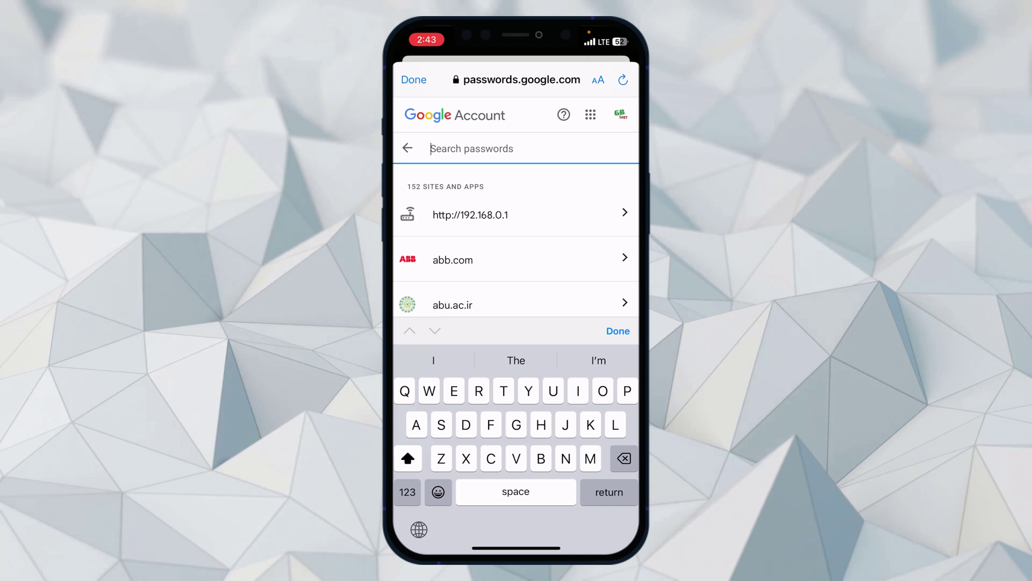
type("Inst")
key("Return")
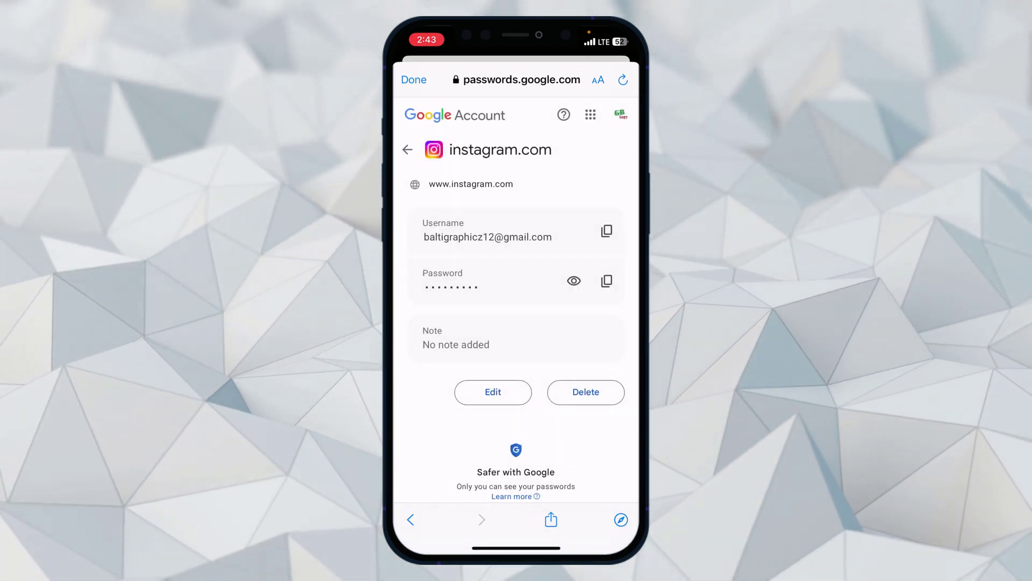
left_click(573, 280)
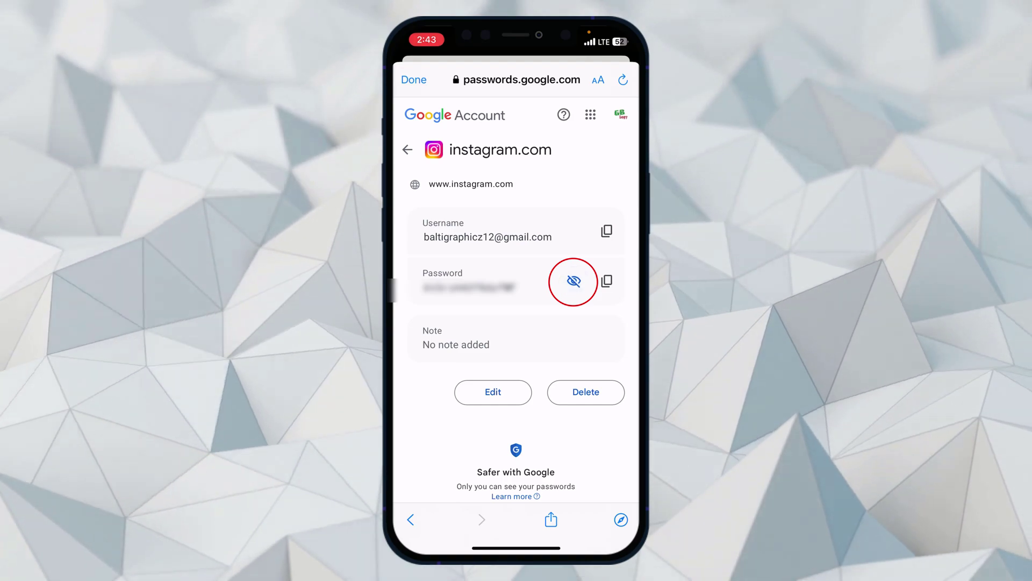